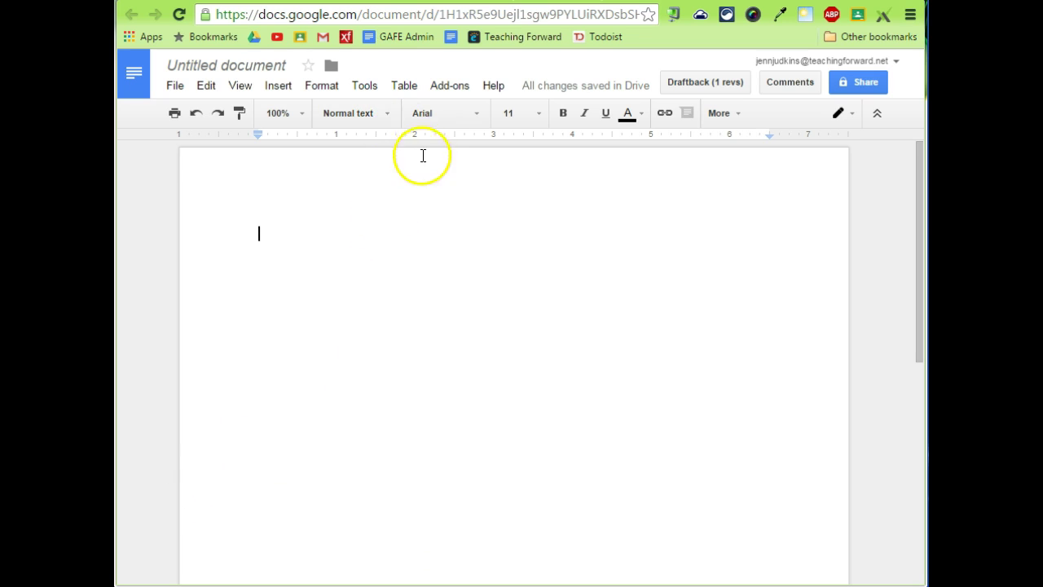
Open Tools > Preferences and scroll through the automatic substitution list and back to the top.
left_click(366, 89)
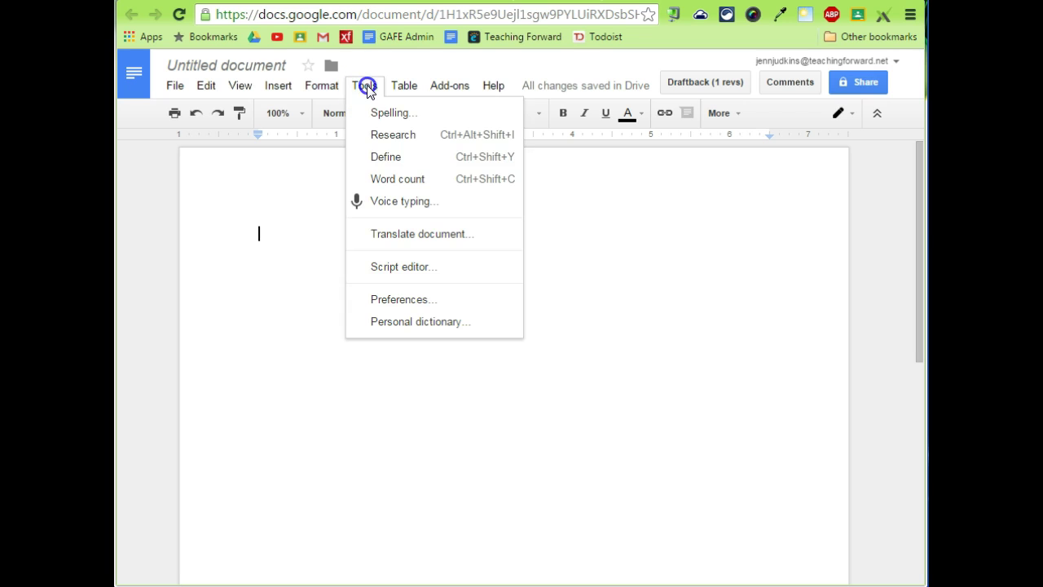
left_click(402, 298)
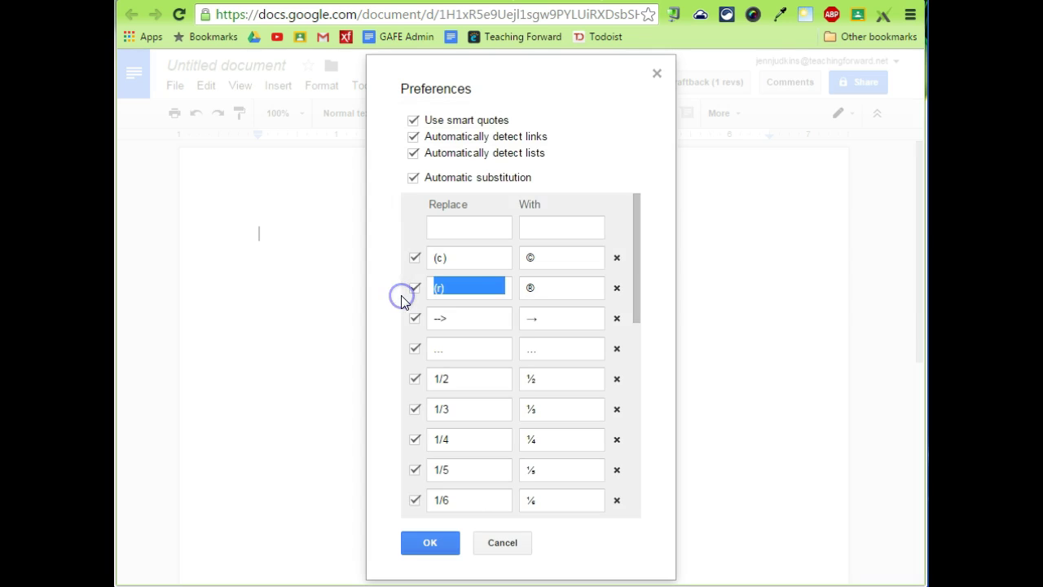
left_click_drag(636, 246, 630, 436)
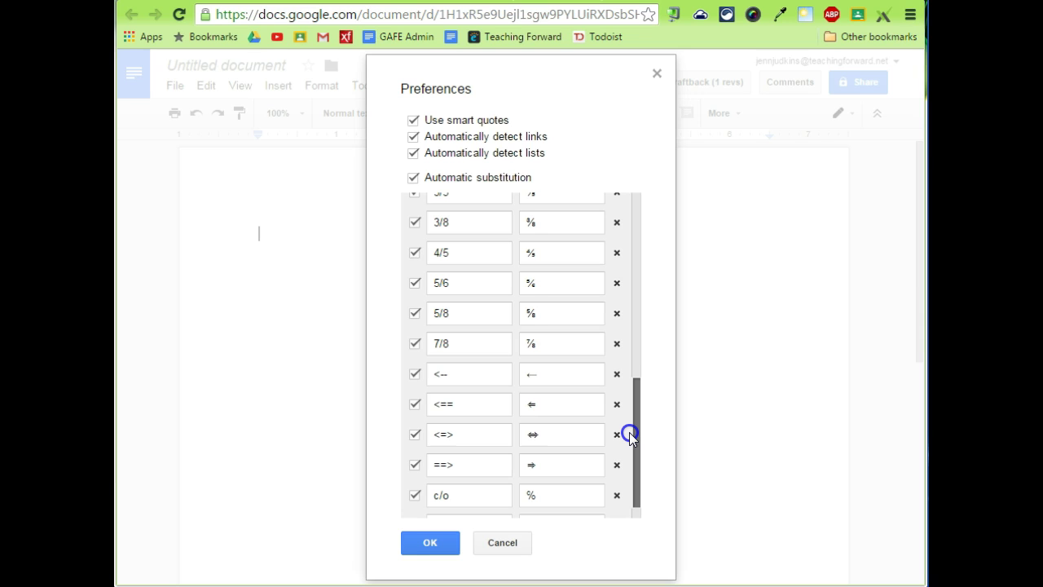
left_click_drag(630, 436, 630, 212)
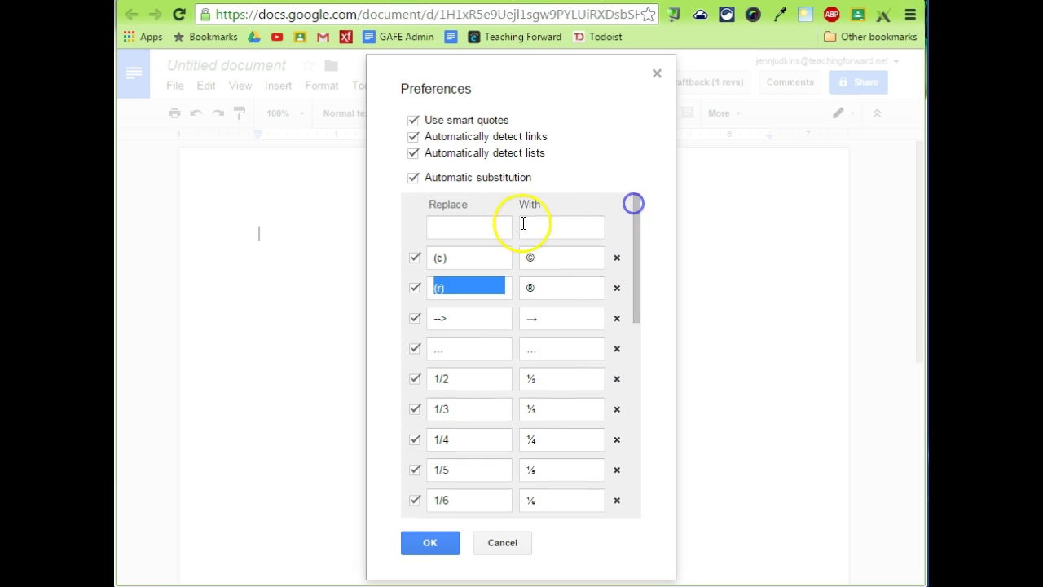
Add a substitution replacing #sp with '# Spelling error - please teview #'.
left_click(471, 234)
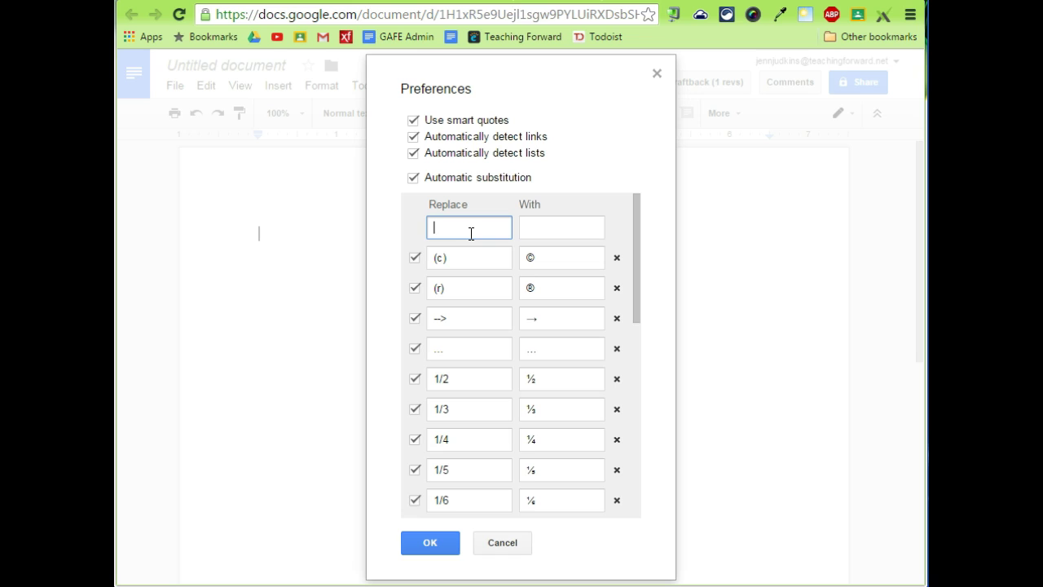
type("#")
type("sp")
left_click(532, 226)
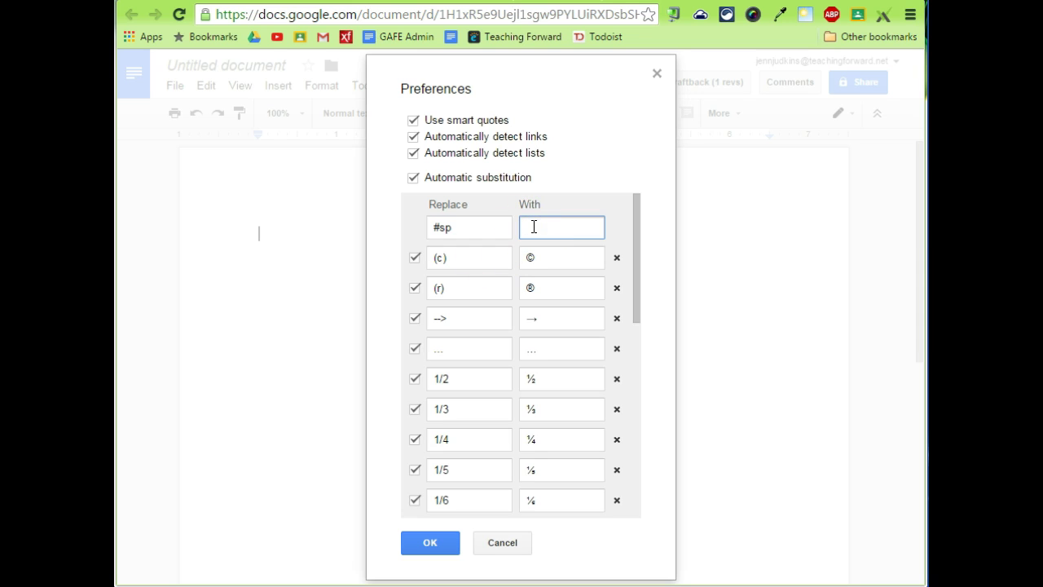
type("#")
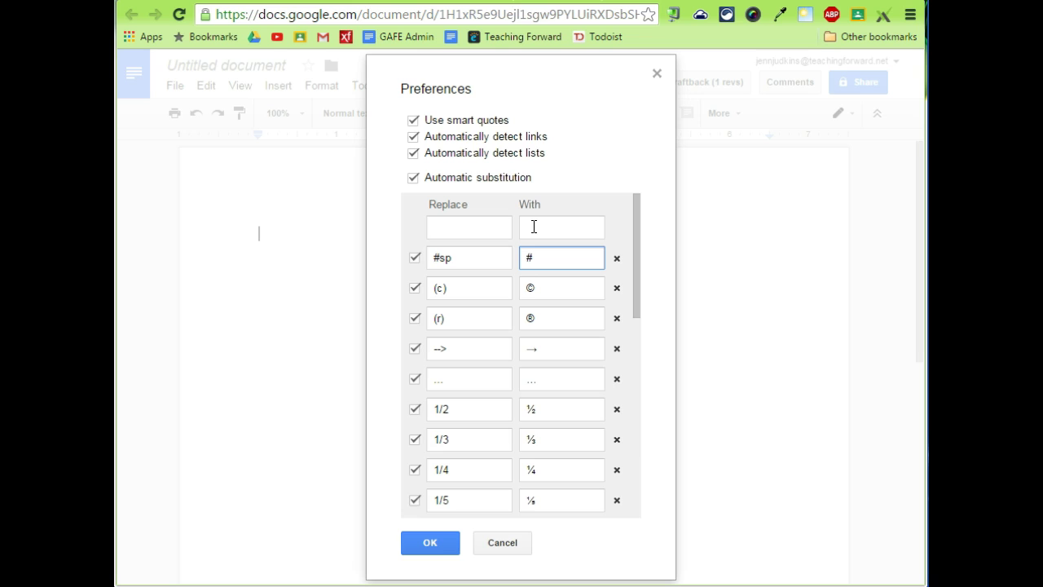
type(" Spell")
type("ing error -")
type(" please t")
type("eview")
type(" #")
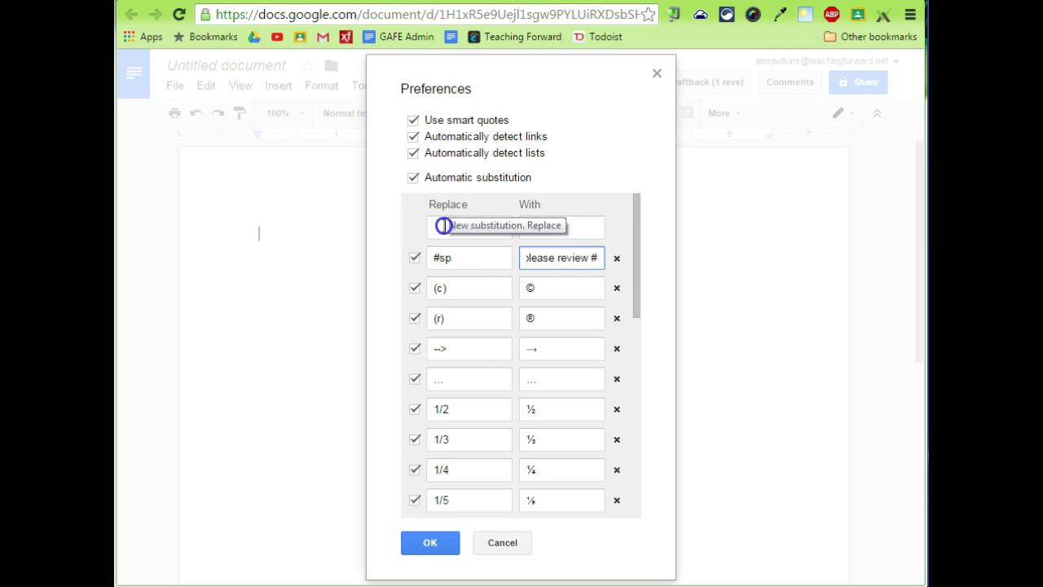
Add a #pm substitution with the text '# Pronoun disagreement - reveew video here'.
left_click(477, 231)
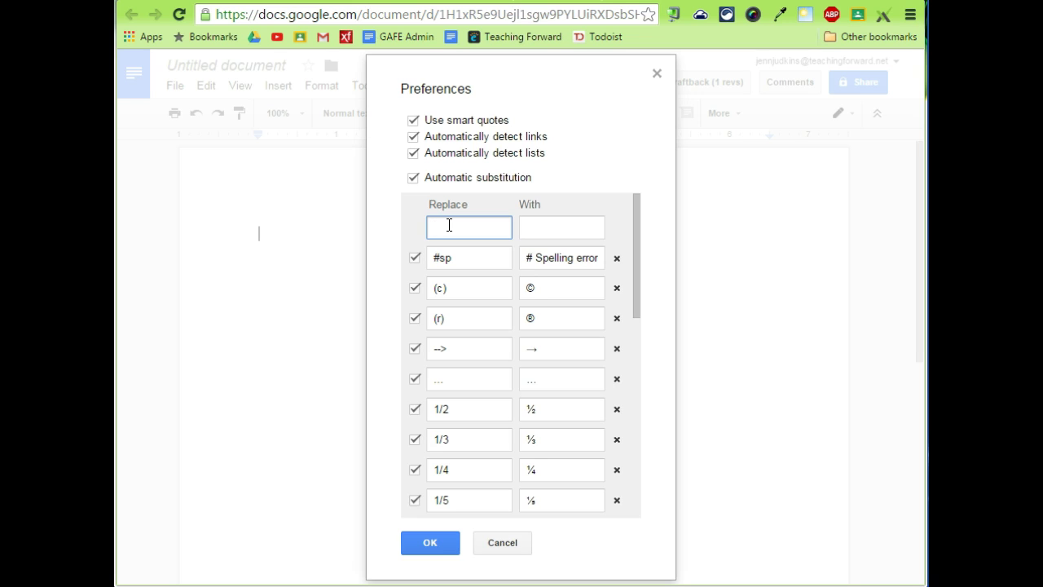
type("#pm")
left_click(531, 227)
type("#")
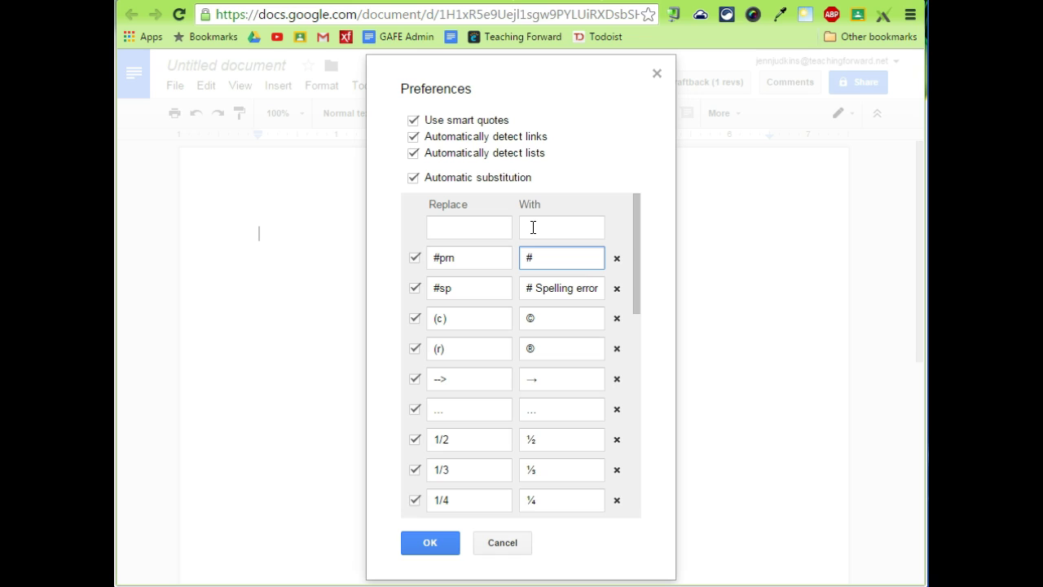
type(" Pronou")
type("n disa")
type("greement - r")
type("eve")
type("ew vid")
type("eo")
type(" here")
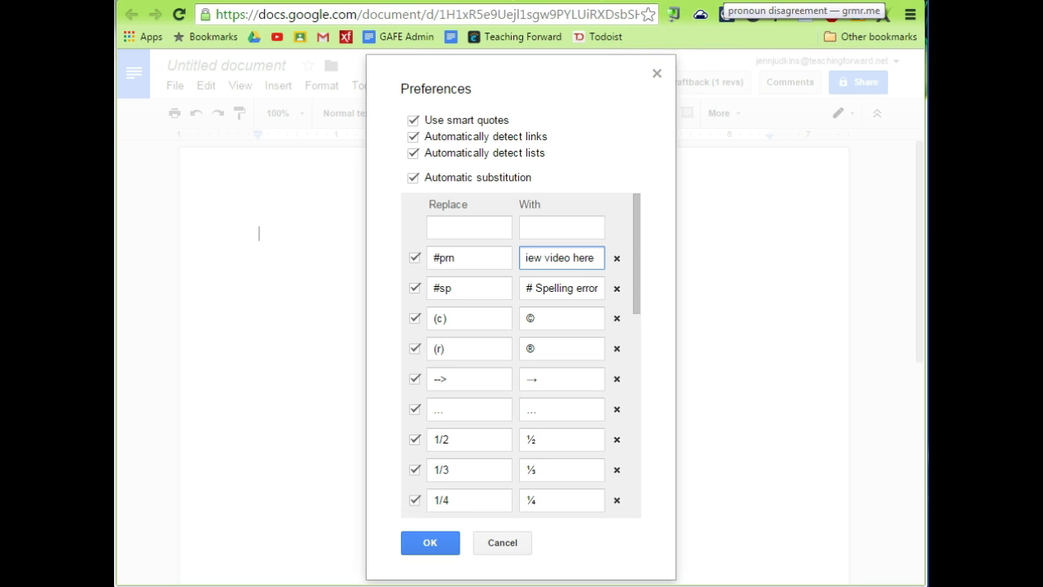
On the grmr.me site, open the Pronoun Disagreement lesson and select its grmr.me/pdg/ address.
left_click(726, 14)
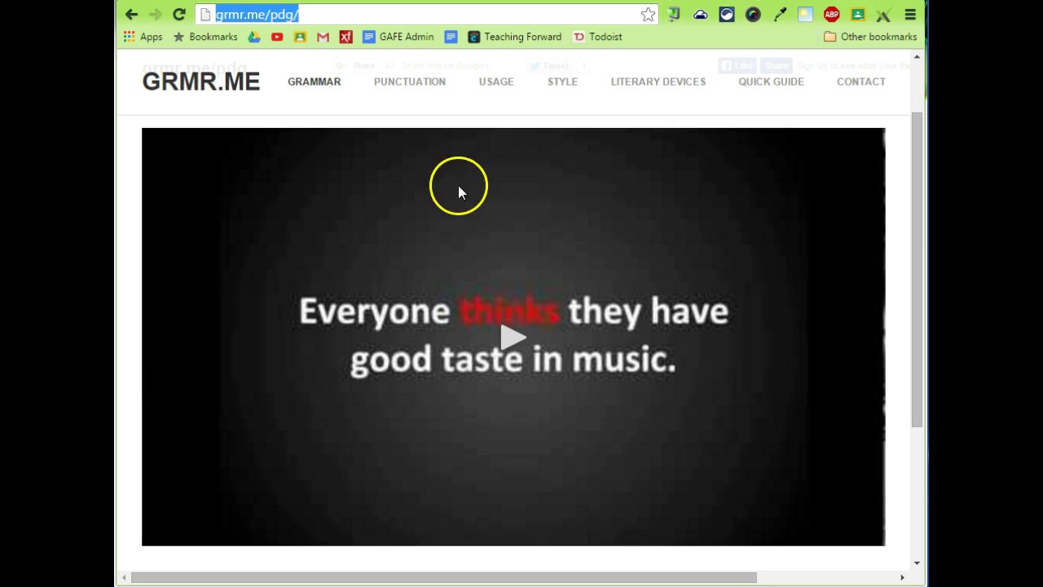
left_click(179, 14)
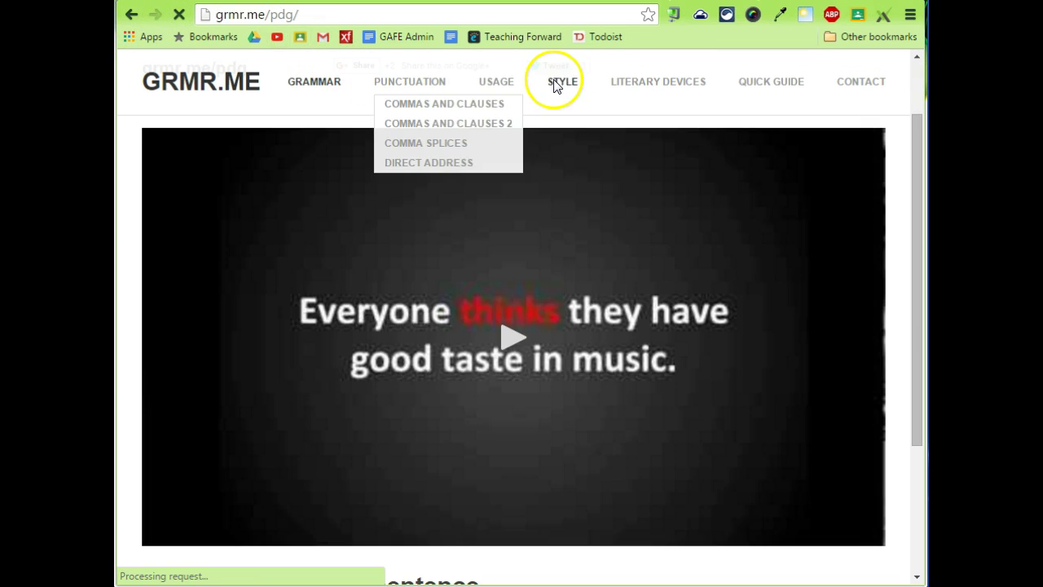
mouse_move(556, 88)
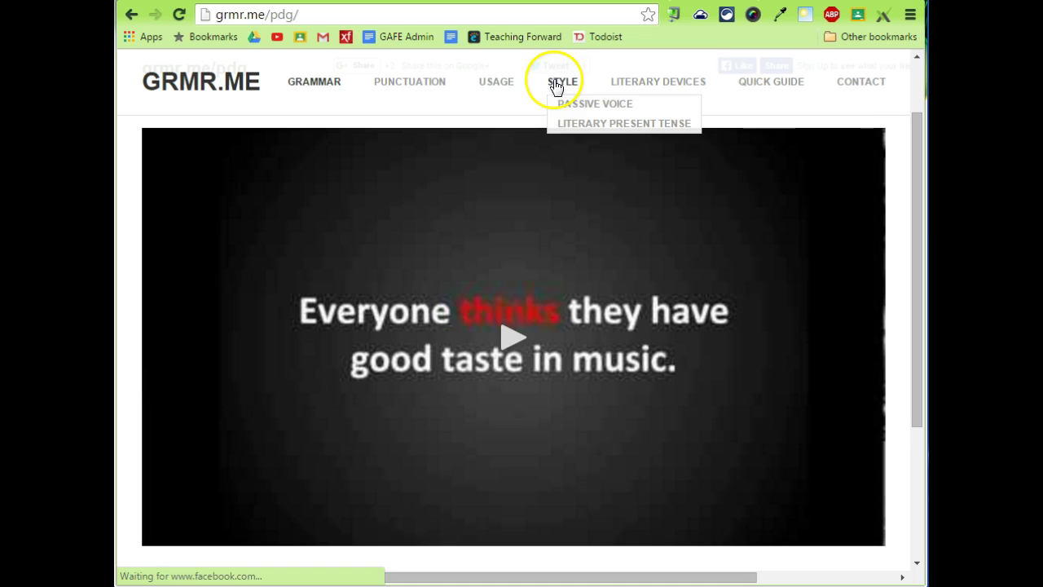
left_click(409, 103)
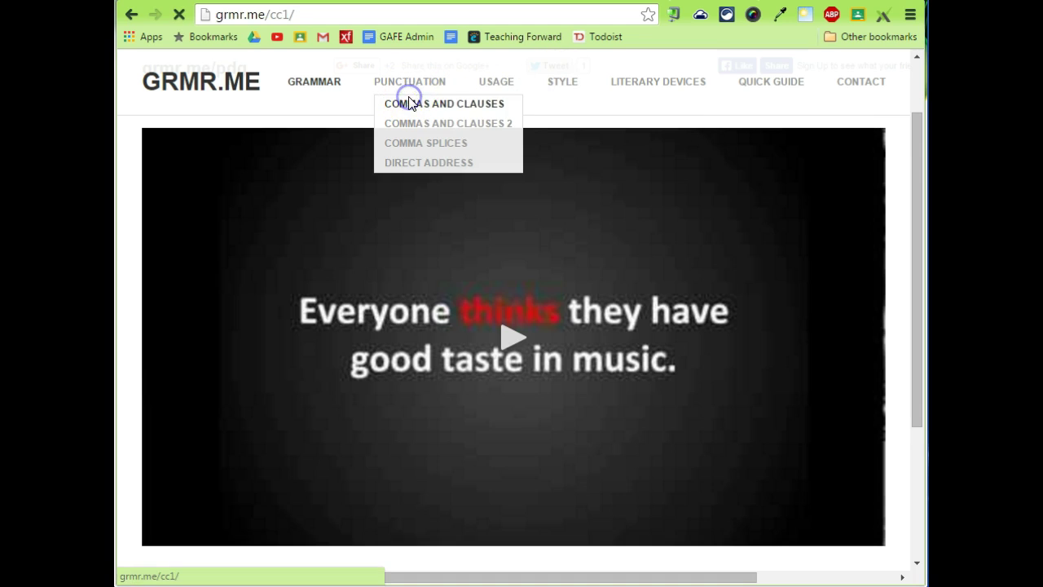
mouse_move(482, 82)
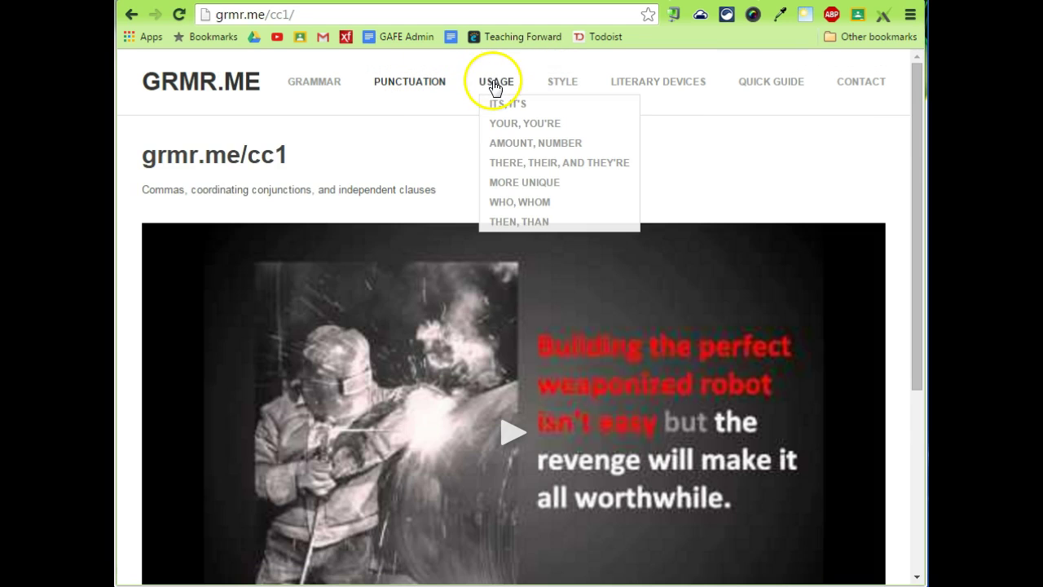
mouse_move(426, 91)
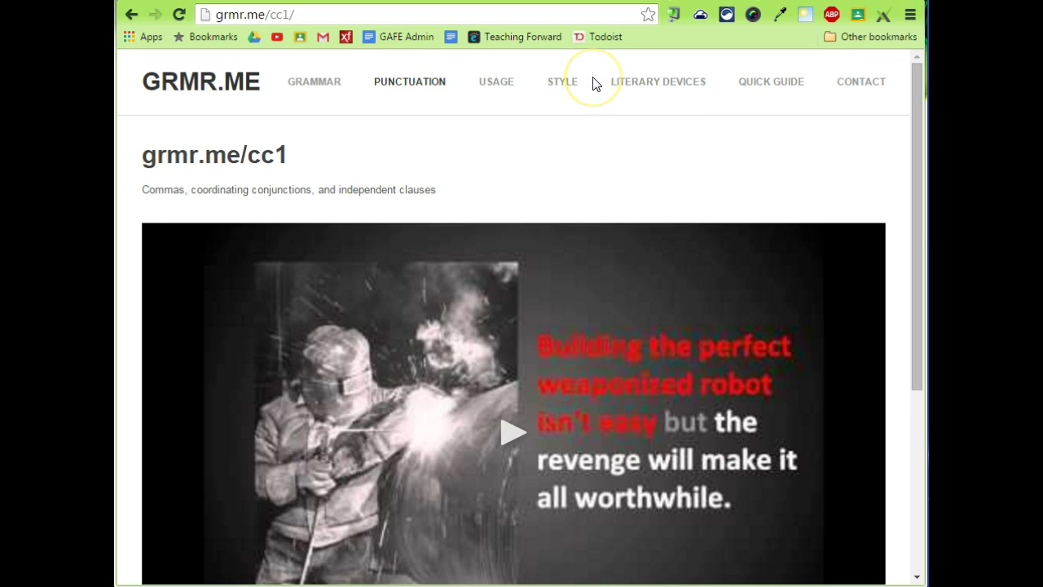
mouse_move(298, 87)
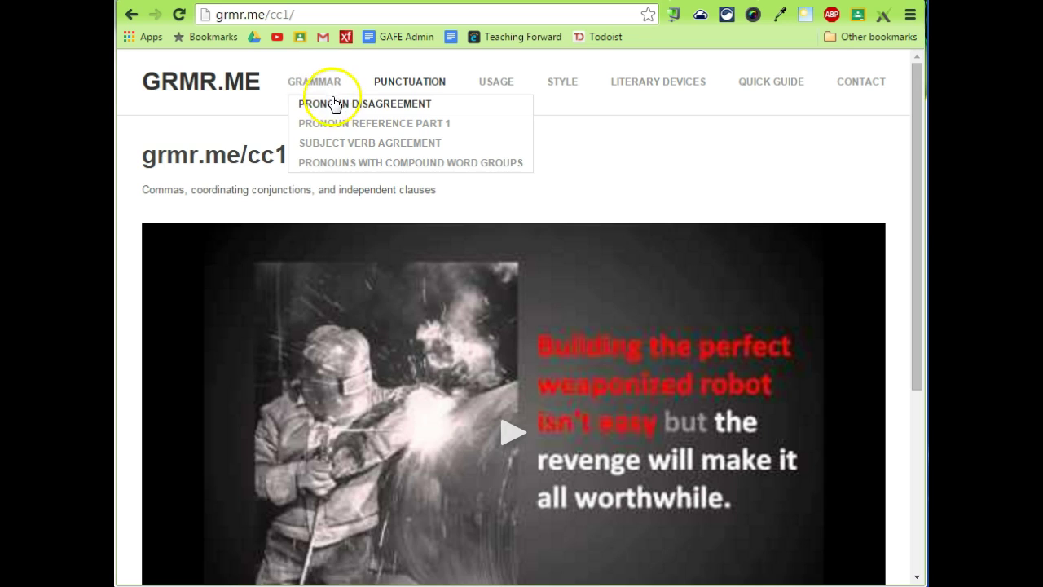
left_click(334, 106)
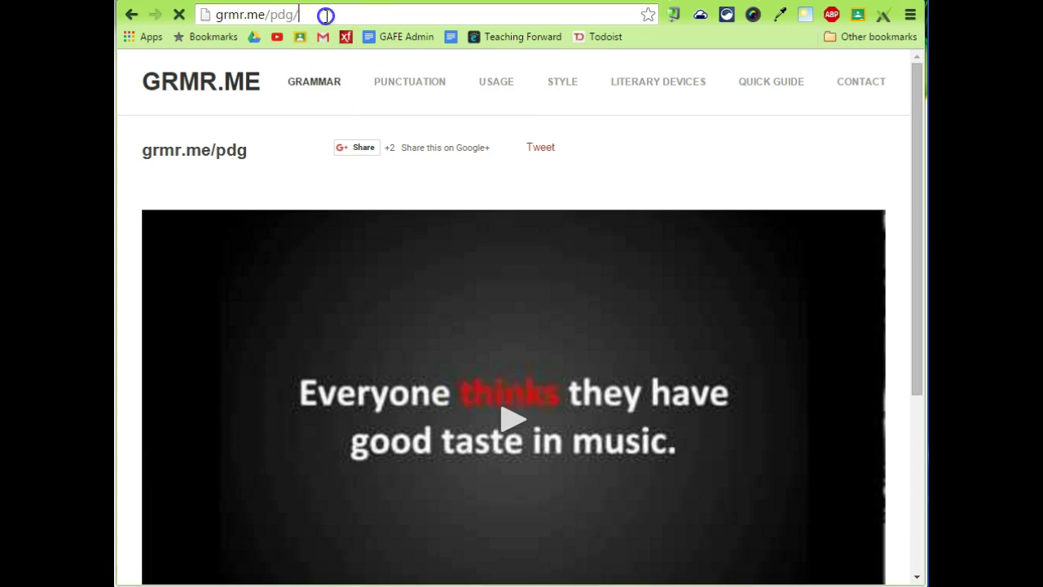
left_click(326, 16)
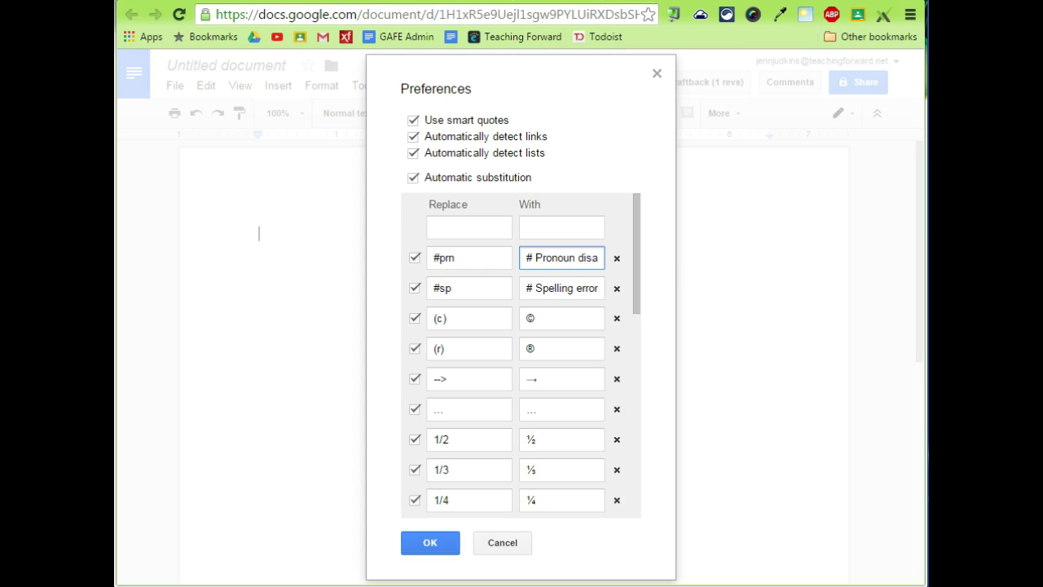
Replace the pronoun rule's ending with the pasted lesson URL plus '#', then save the preferences.
left_click(574, 263)
mouse_move(589, 256)
left_mouse_down()
mouse_move(629, 258)
mouse_move(597, 259)
left_mouse_up()
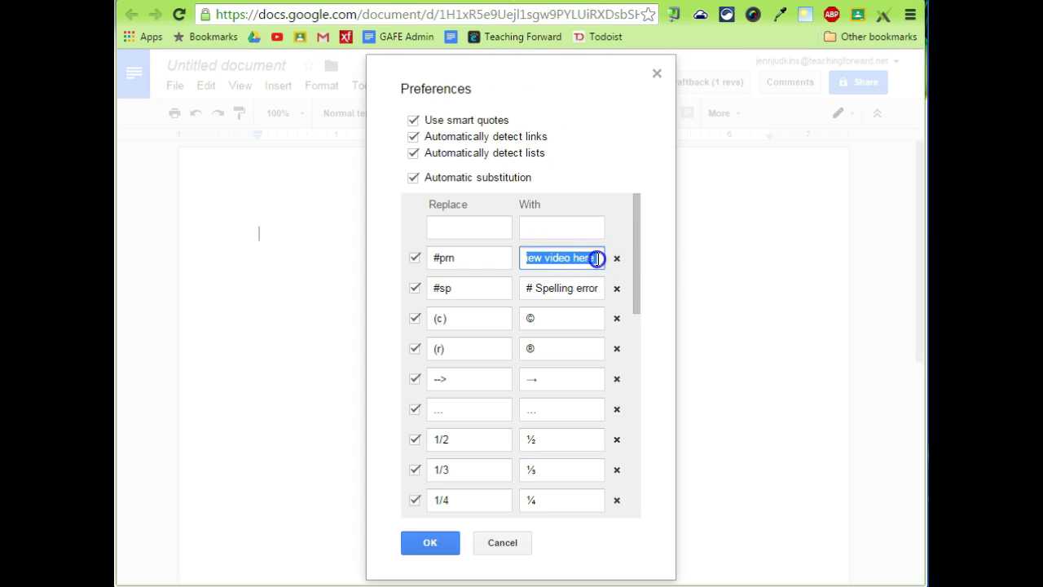
key("ctrl+v")
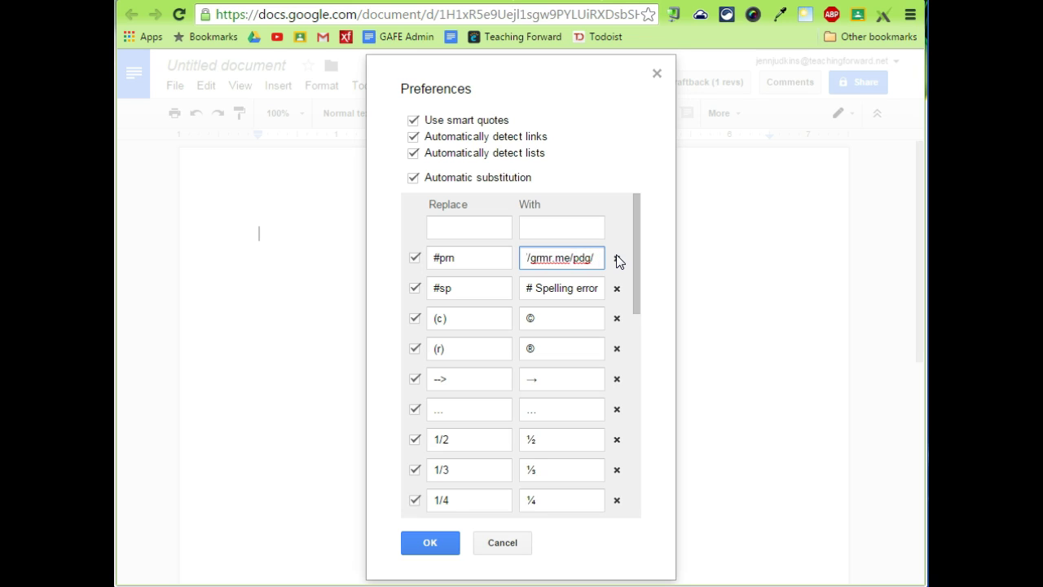
type("#")
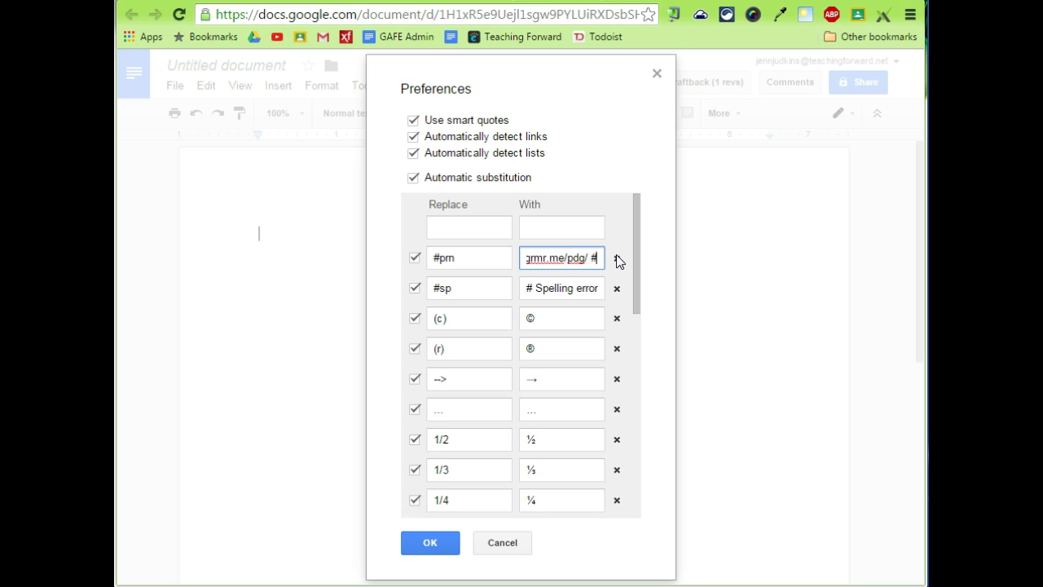
left_click(430, 544)
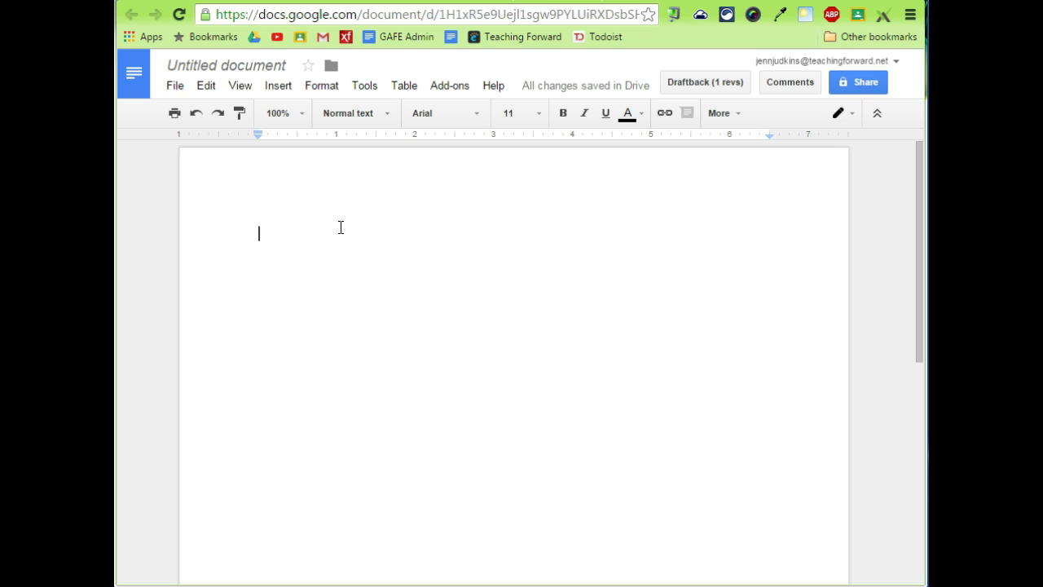
Type #sp in the blank document to test the spelling-error shortcut.
type("#")
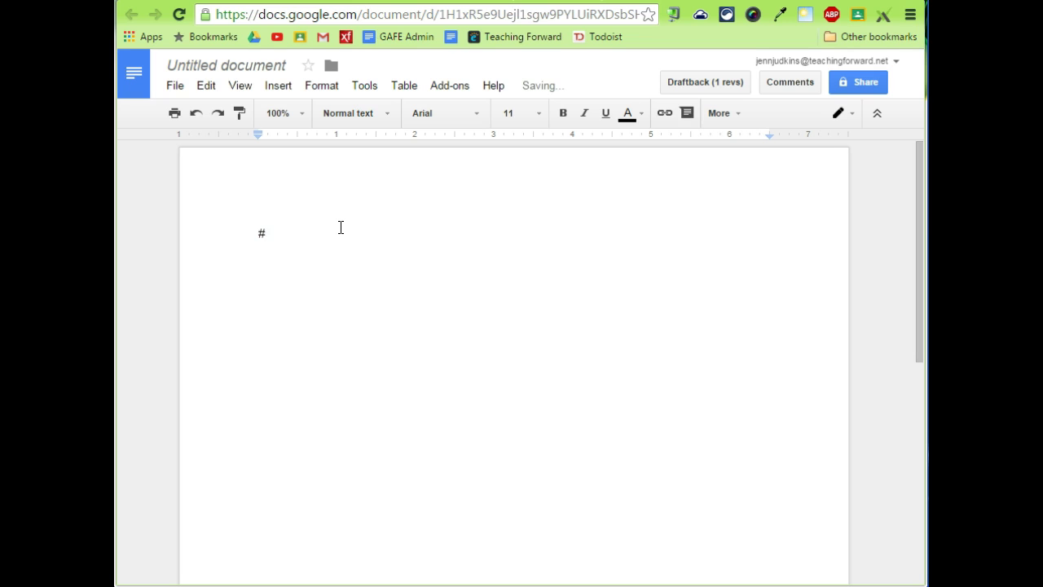
type("spelling error - please review #")
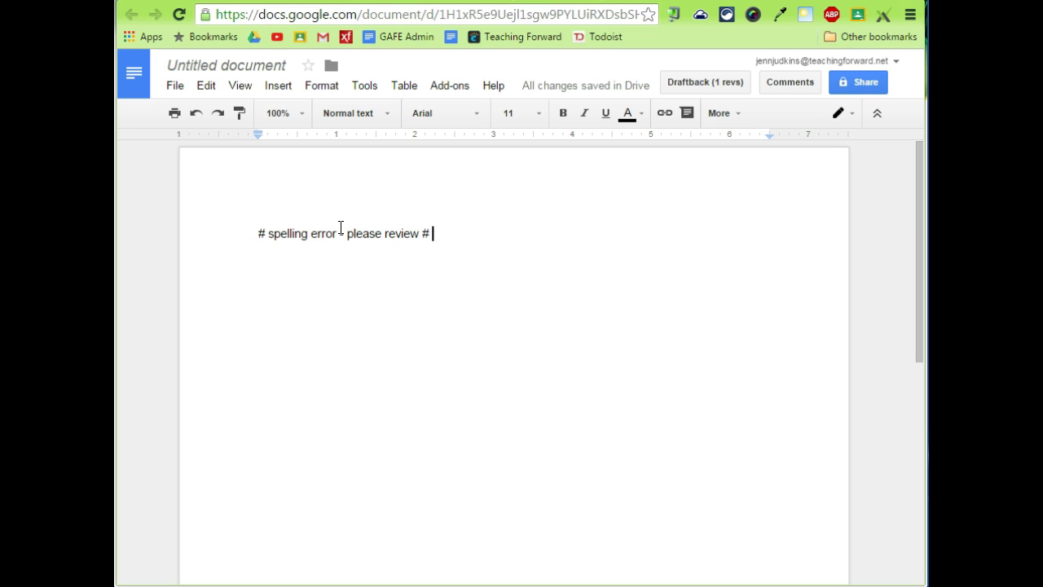
Add two new lines and type '# pronoun' to test another shortcut.
key("Return")
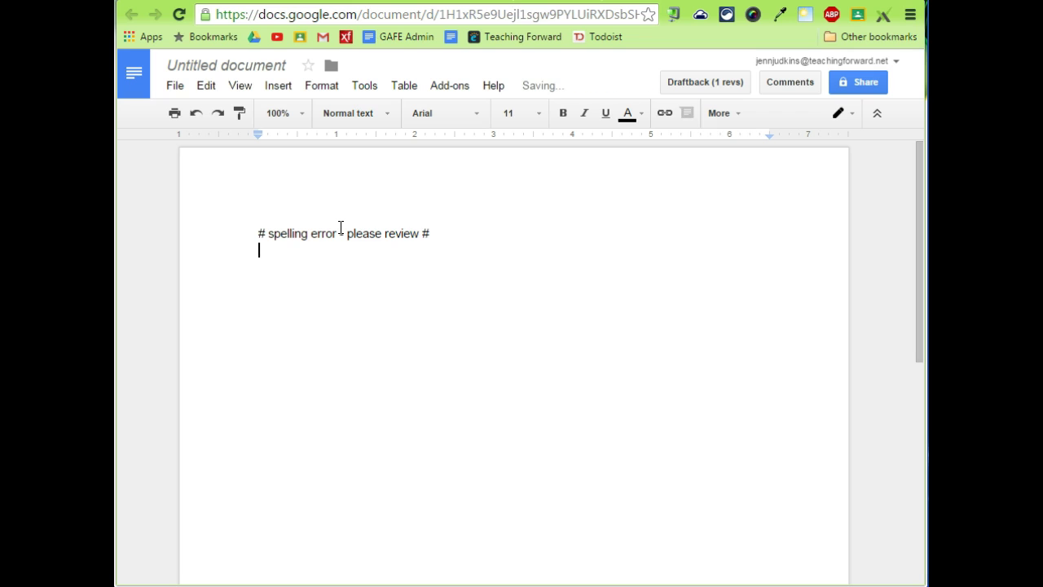
key("Return")
type("# pronoun")
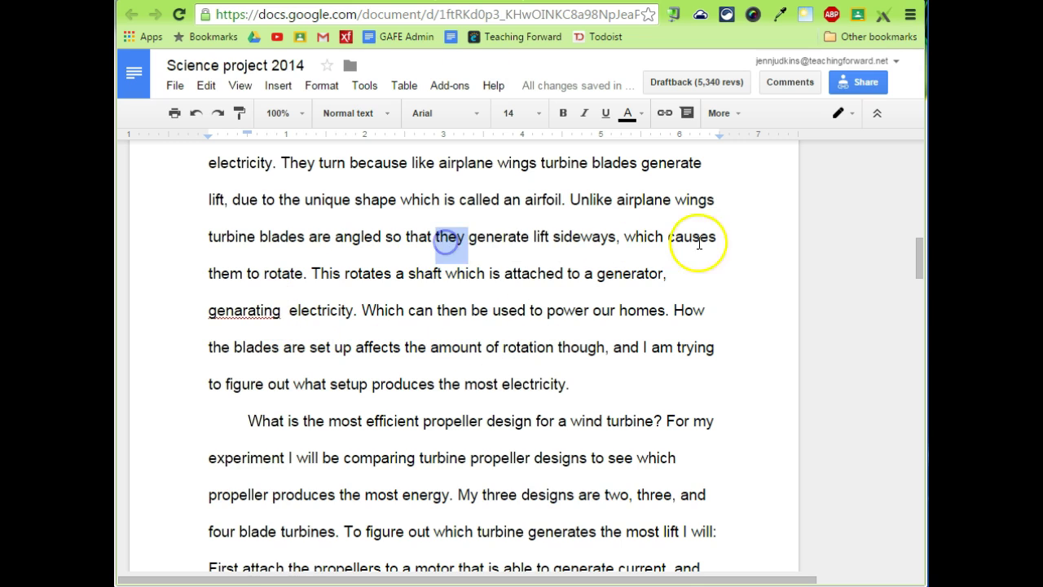
Place the cursor after 'genarating' and switch the essay to Suggesting mode.
left_click(281, 310)
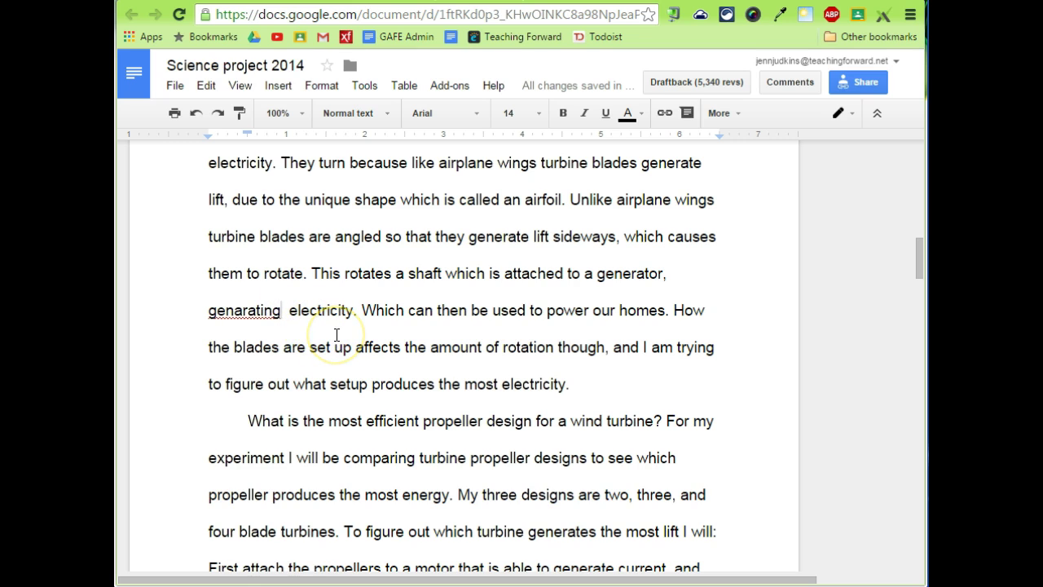
key("Right")
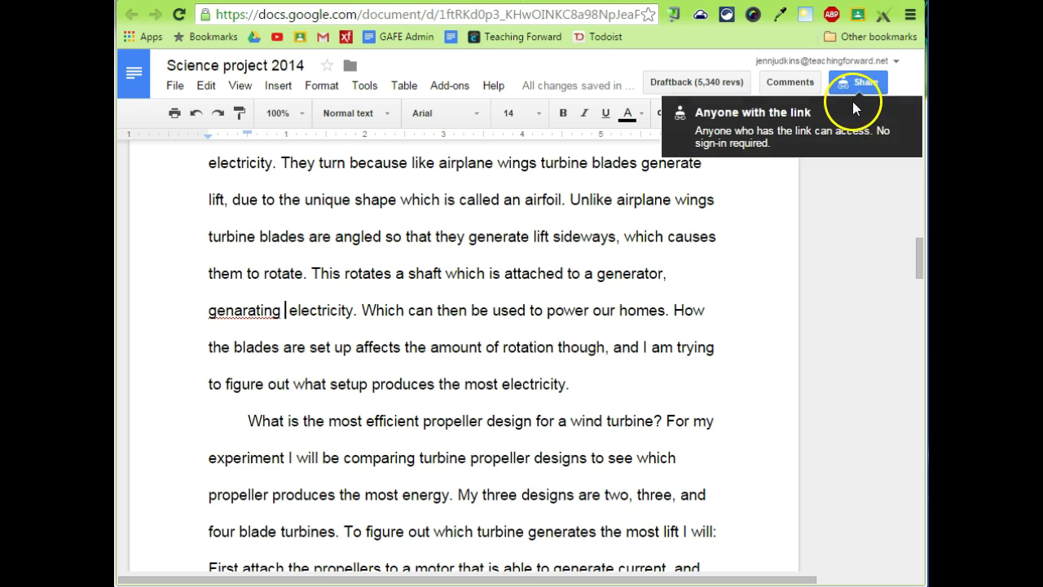
left_click(853, 114)
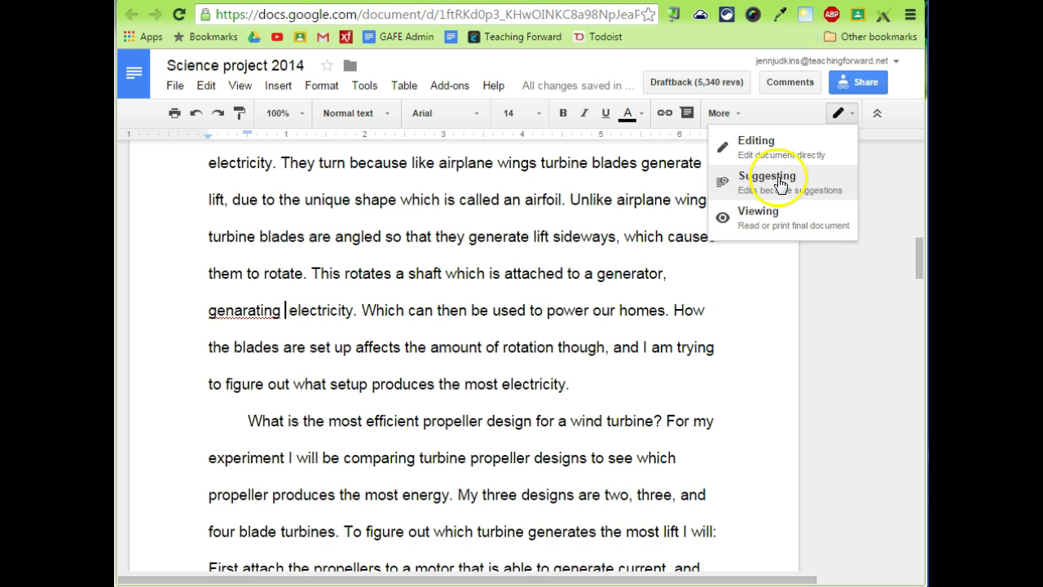
left_click(780, 184)
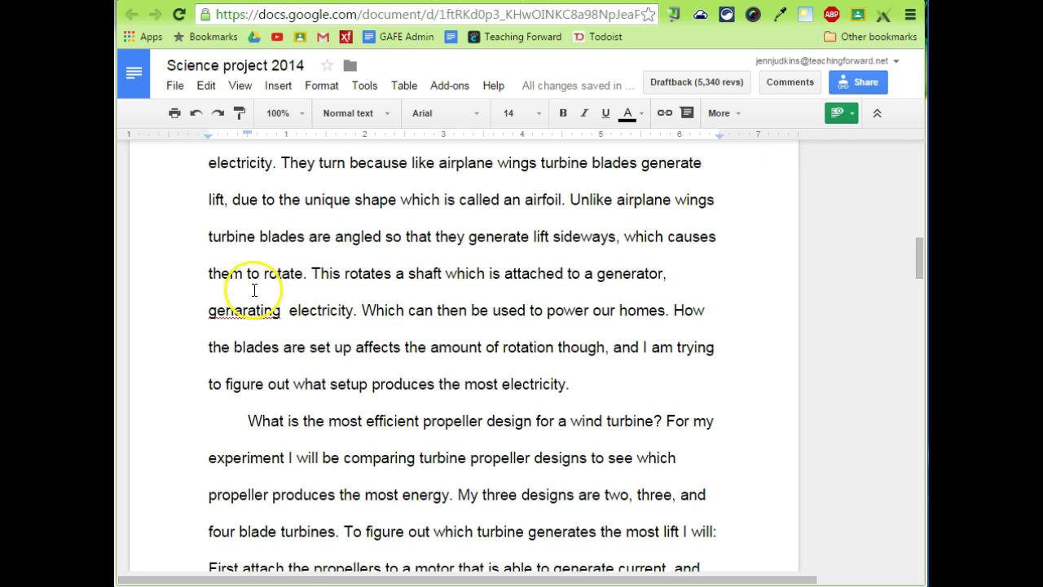
Put the cursor after 'genarating ' and type #sp to insert the spelling-error suggestion.
triple_click(286, 310)
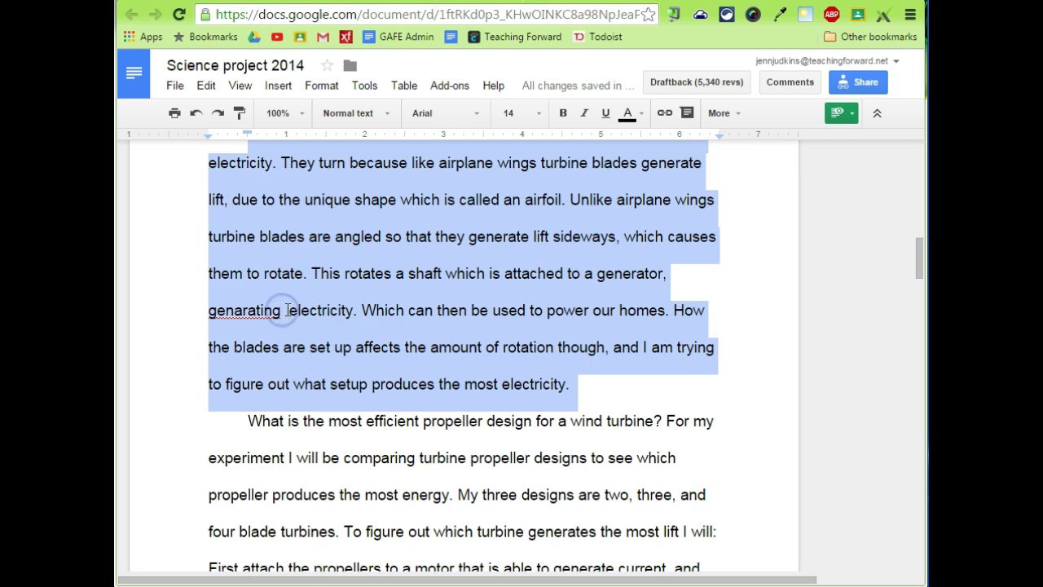
left_click(287, 310)
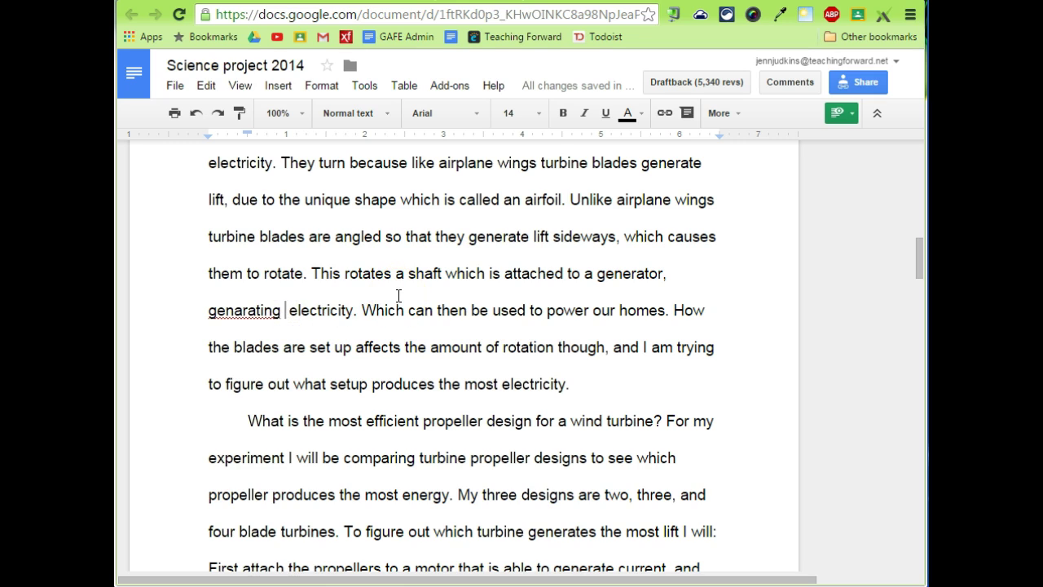
key("Left")
key("Right")
type("#s")
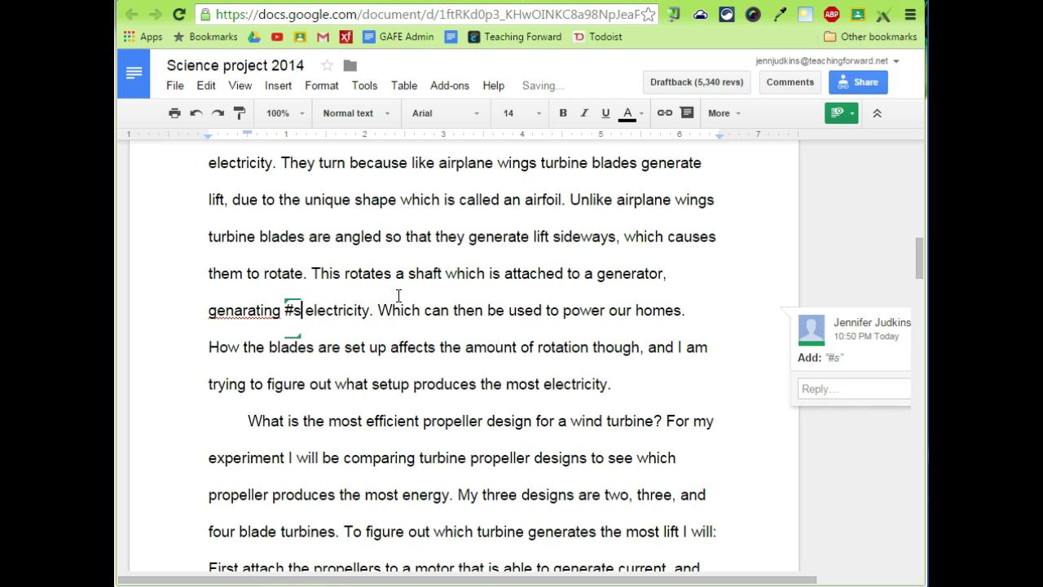
type("p")
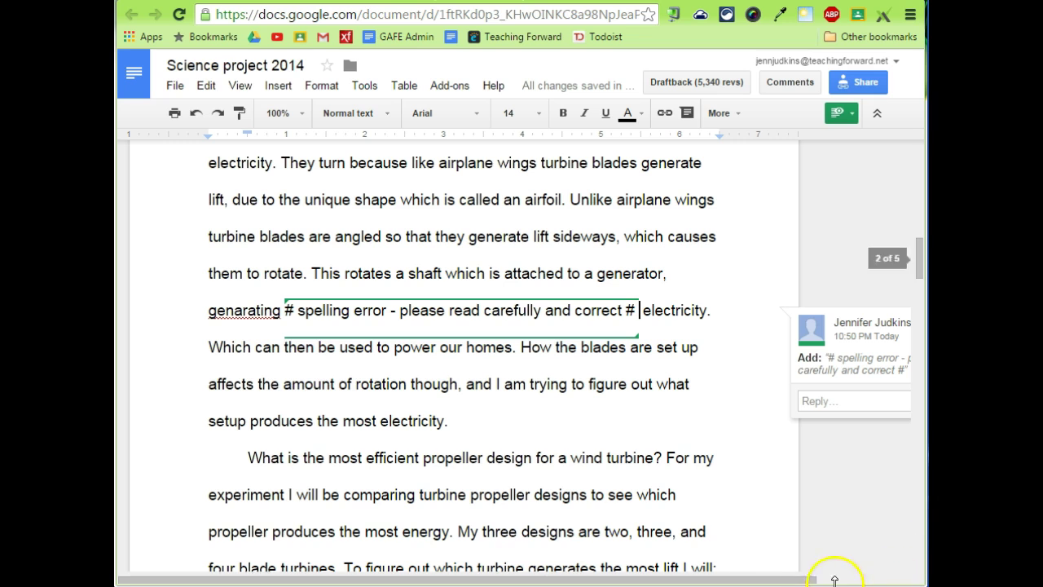
Scroll right to the suggestion card and reject the '#s' spelling-error suggestion.
left_click_drag(796, 573, 888, 575)
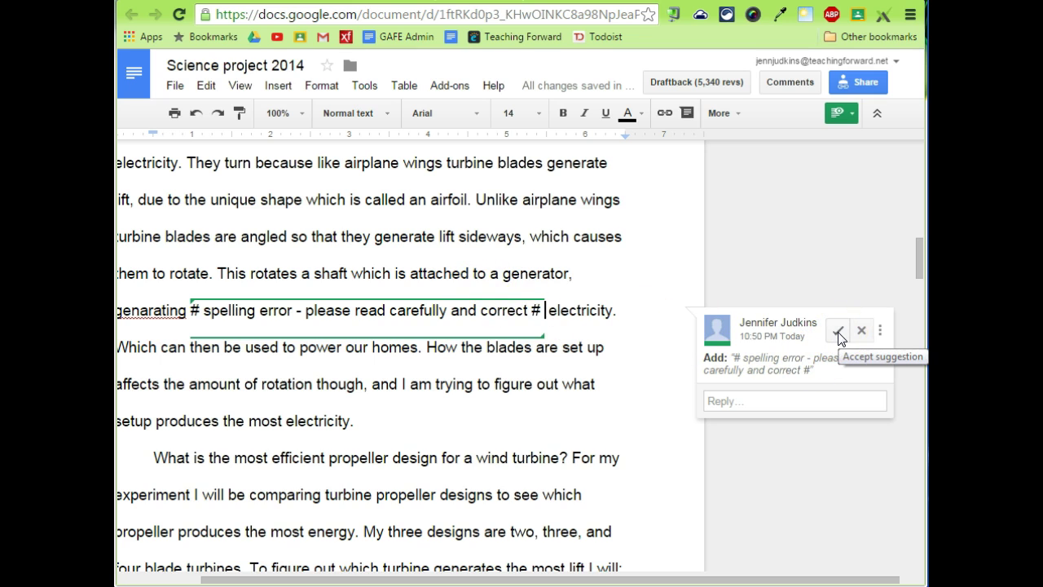
left_click(860, 332)
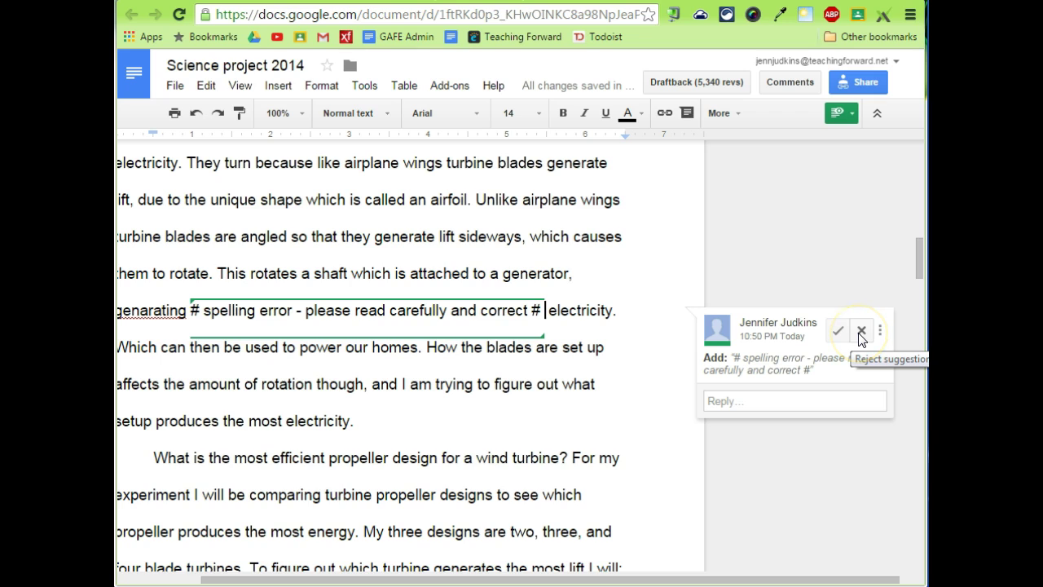
left_click(793, 408)
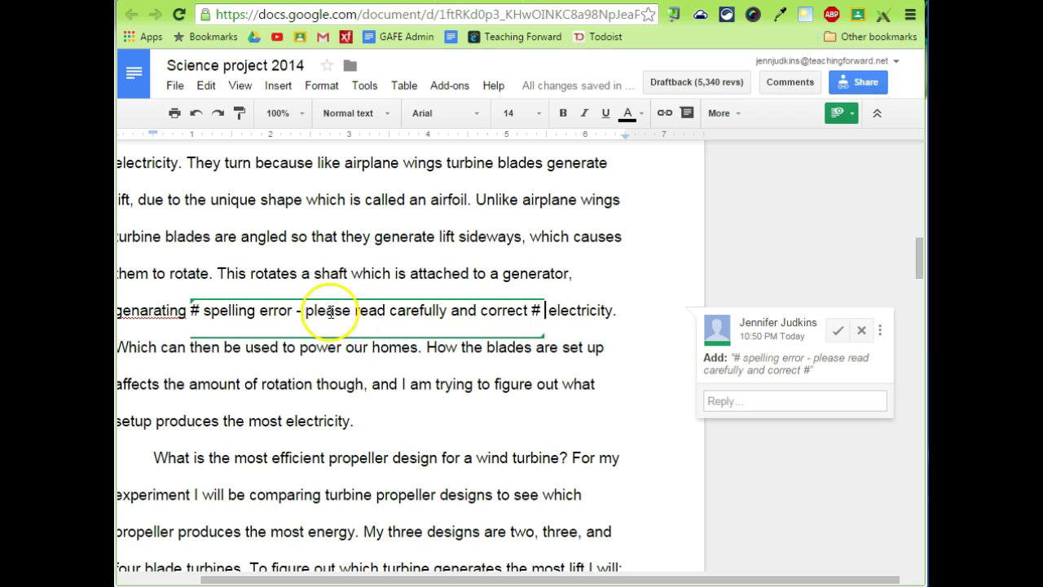
left_click(861, 331)
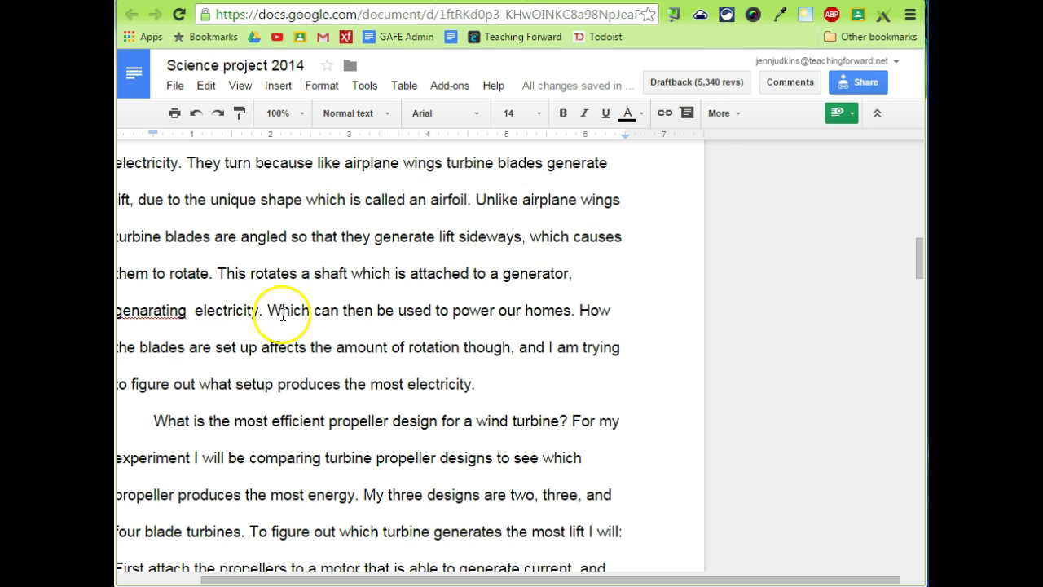
left_click(791, 83)
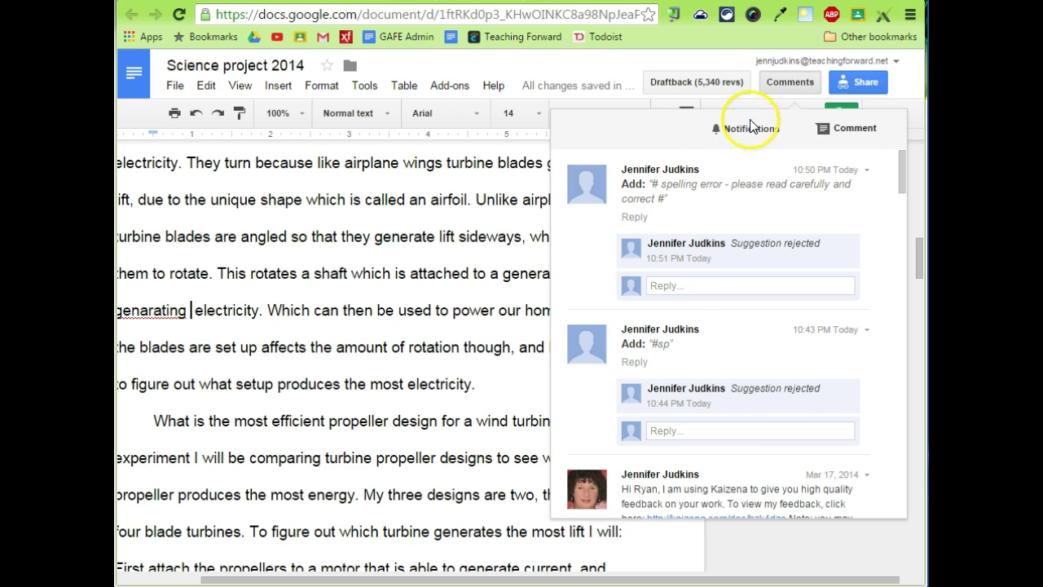
scroll(706, 303, "down", 1)
scroll(705, 303, "up", 1)
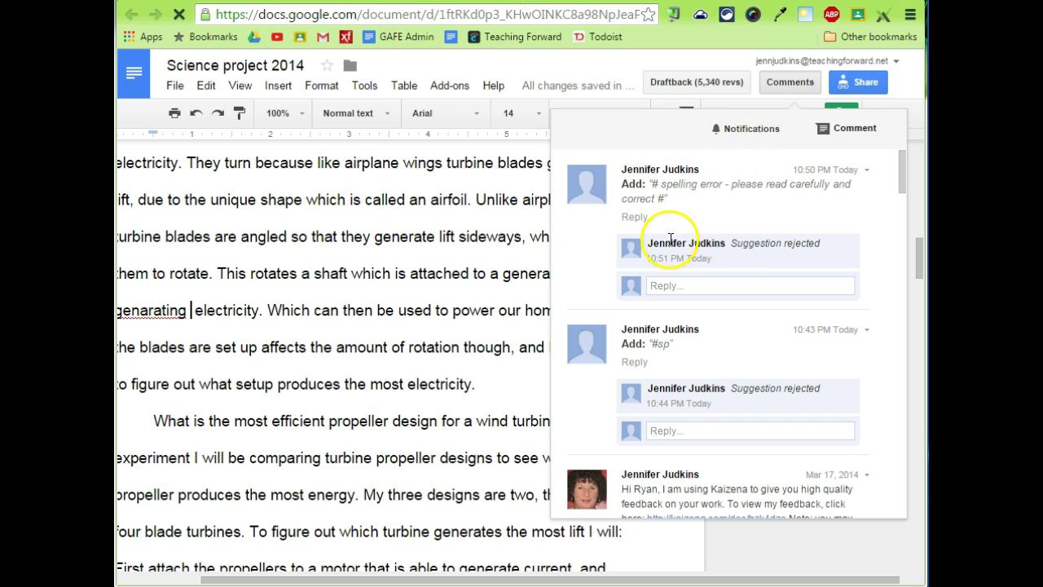
left_click(782, 85)
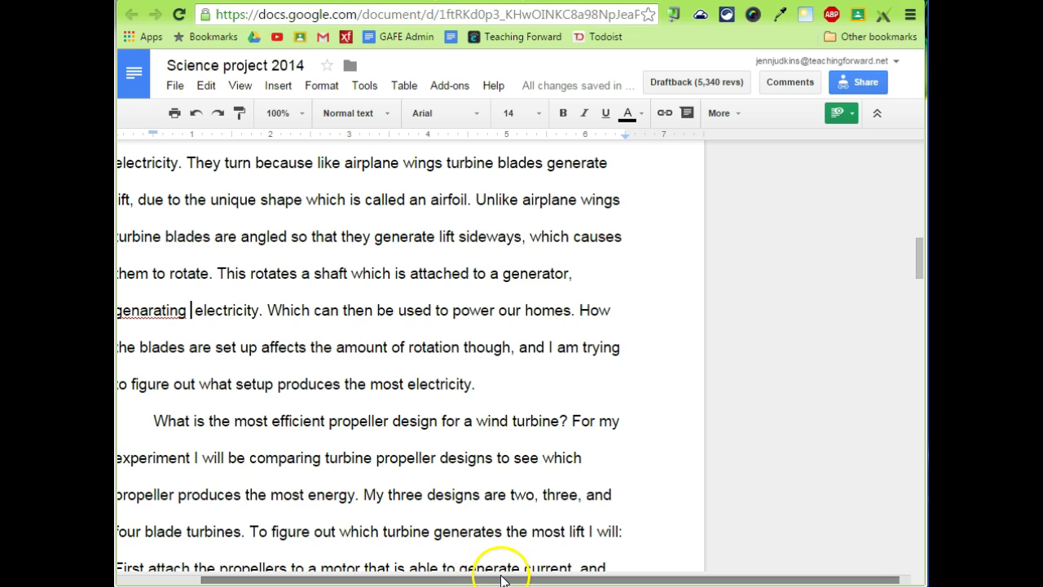